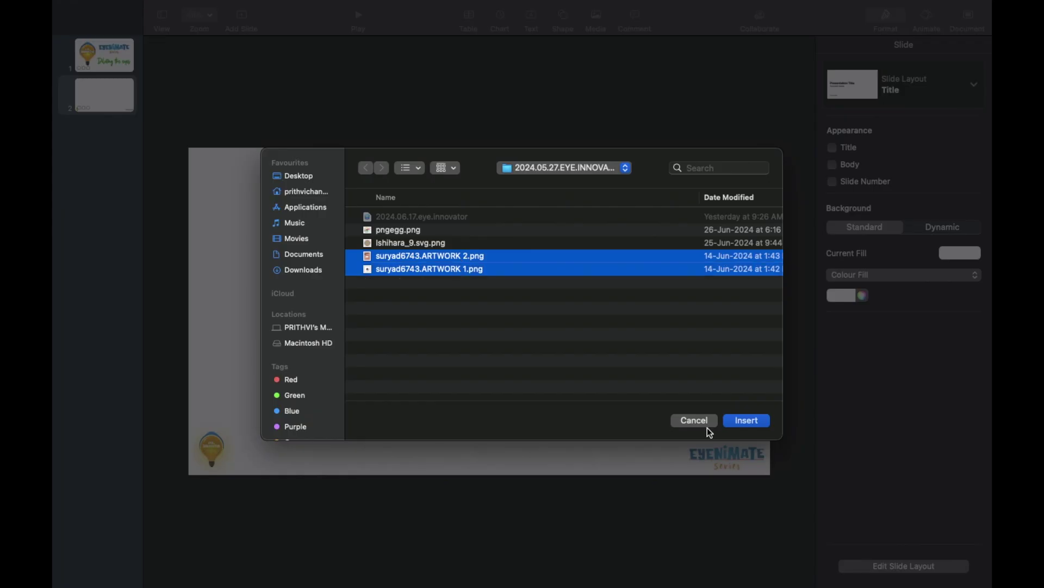
- Insert the face and eyeball artwork PNGs onto slide 2 and select the face image
left_click(746, 420)
left_click(522, 230)
- Move the face image left, enlarge it, and drag the eyeball over its eye opening
left_click_drag(522, 231, 429, 231)
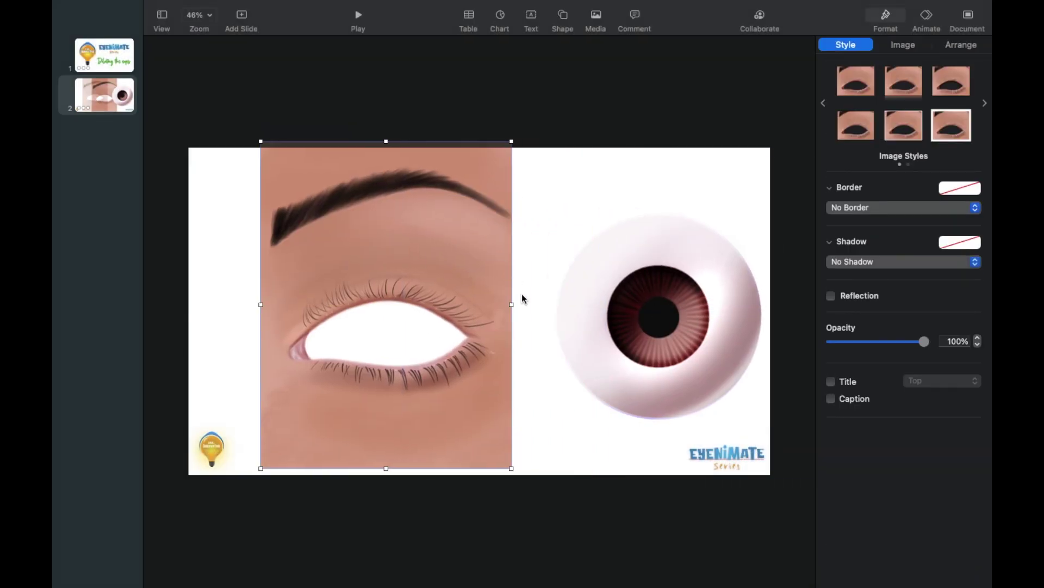
left_click_drag(513, 308, 602, 310)
left_click_drag(676, 295, 469, 327)
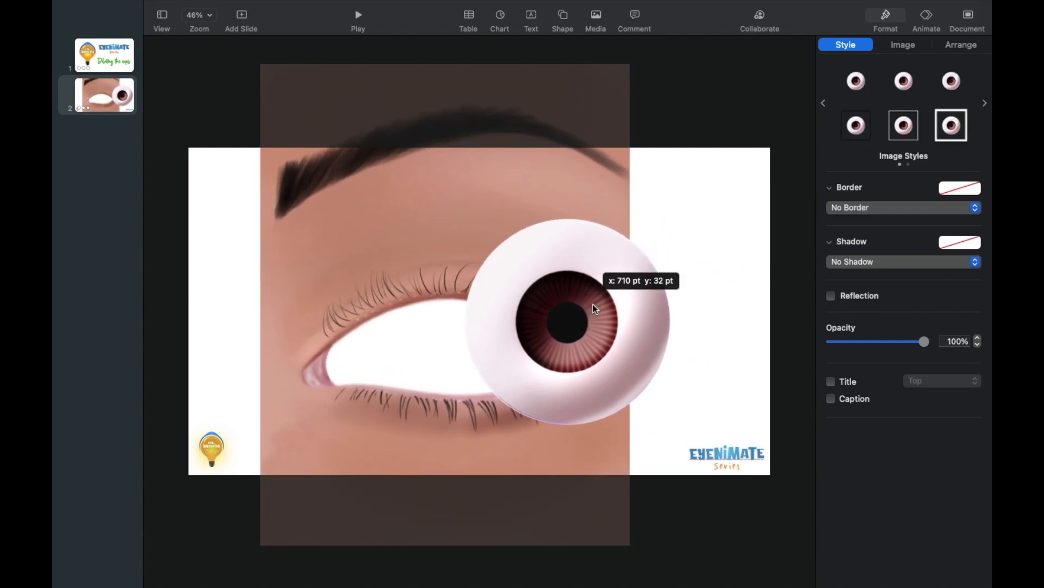
- Send the eyeball behind the face, then align and enlarge it to fill the eye opening
left_click(974, 51)
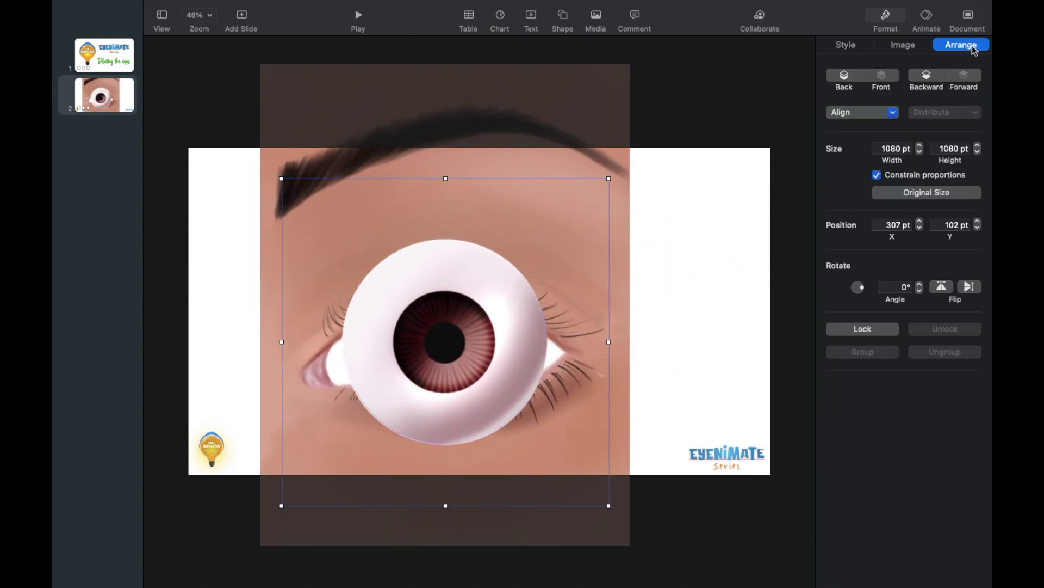
left_click(846, 75)
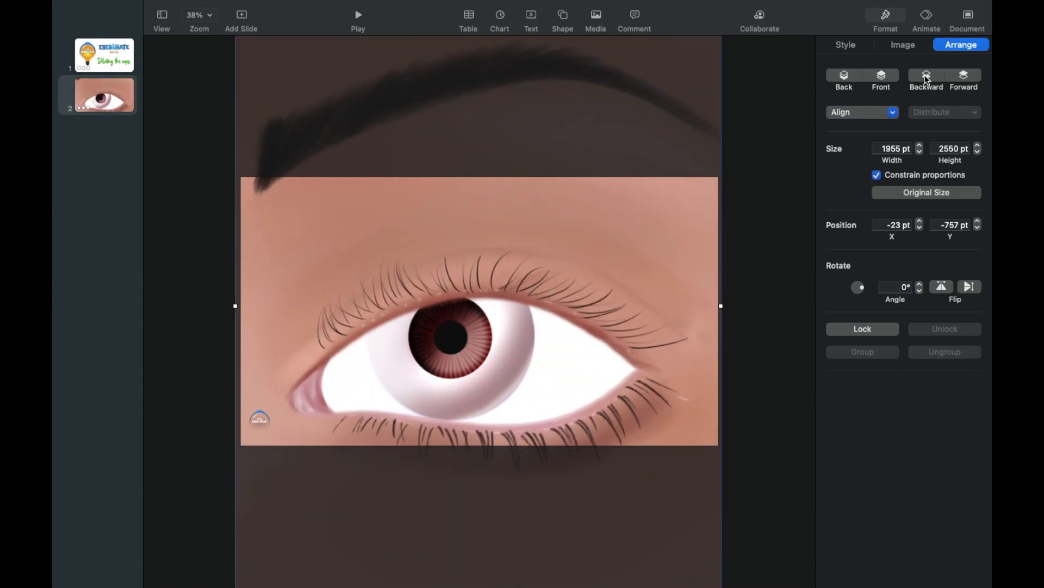
left_click_drag(431, 337, 459, 320)
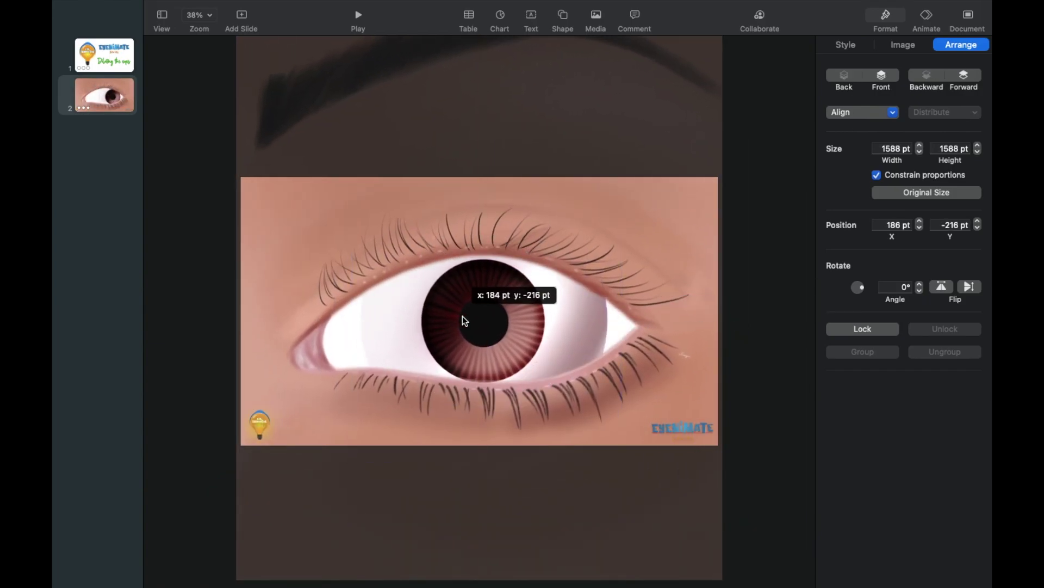
left_click_drag(459, 319, 502, 318)
scroll(502, 318, "up", 5)
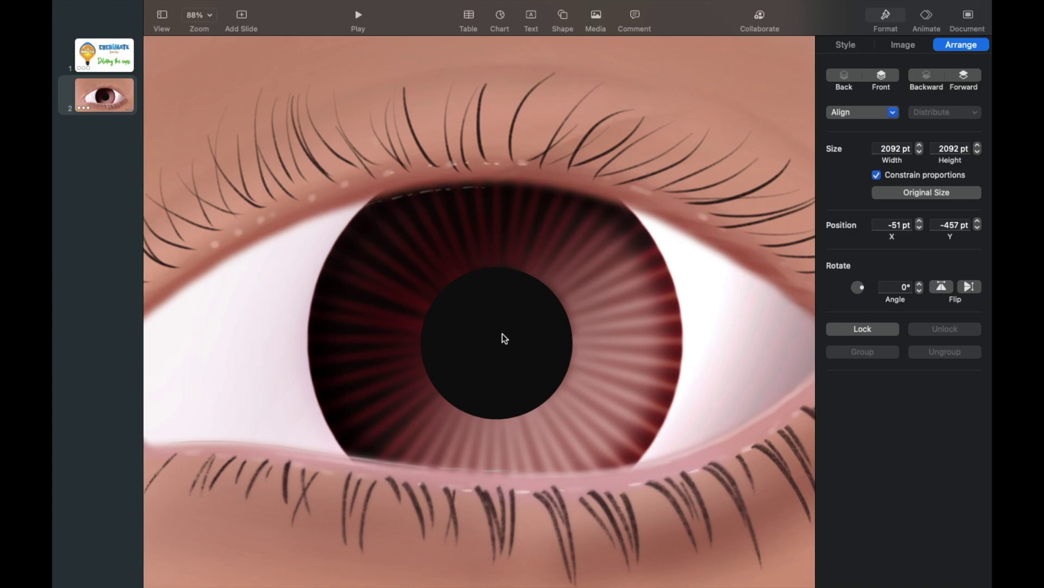
scroll(555, 66, "down", 5)
scroll(555, 66, "up", 5)
- Add a circle shape, size it small, and place it beside the pupil
left_click(563, 14)
mouse_move(612, 115)
left_mouse_down()
mouse_move(598, 322)
mouse_move(611, 351)
mouse_move(684, 266)
left_mouse_up()
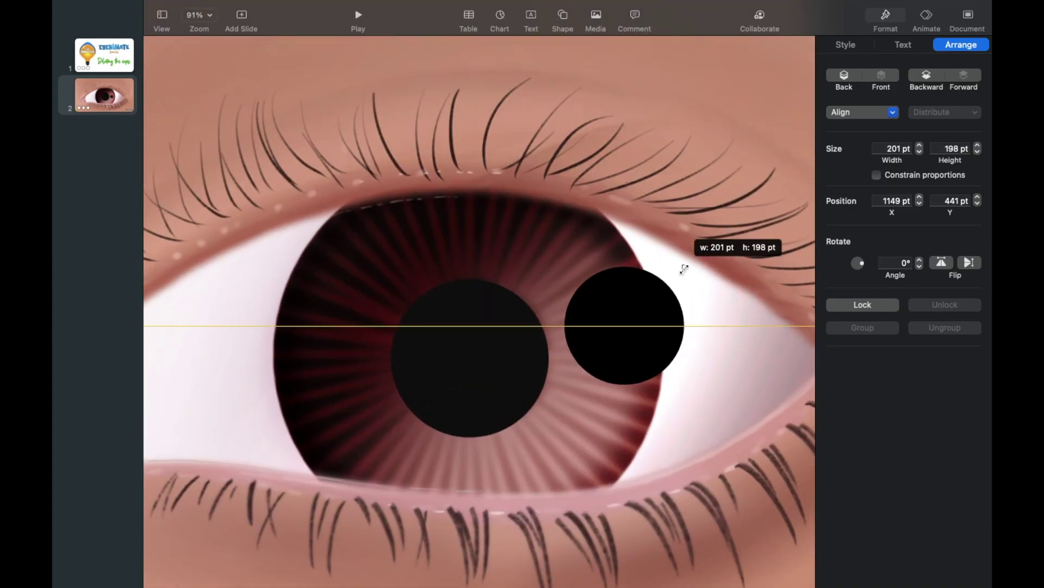
type("100")
key("Tab")
type("100")
key("Return")
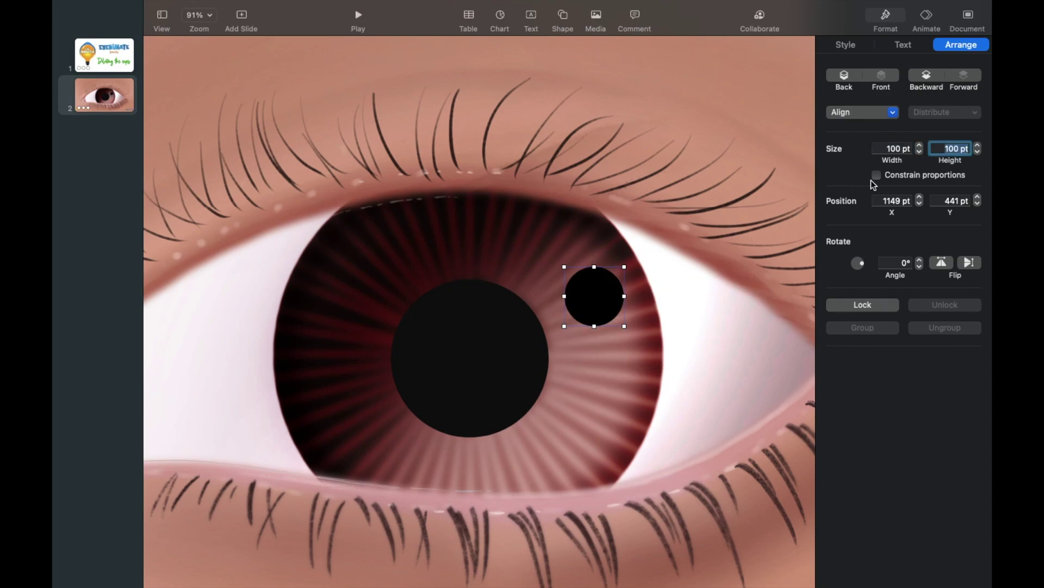
left_click_drag(630, 256, 652, 237)
left_click_drag(611, 302, 617, 357)
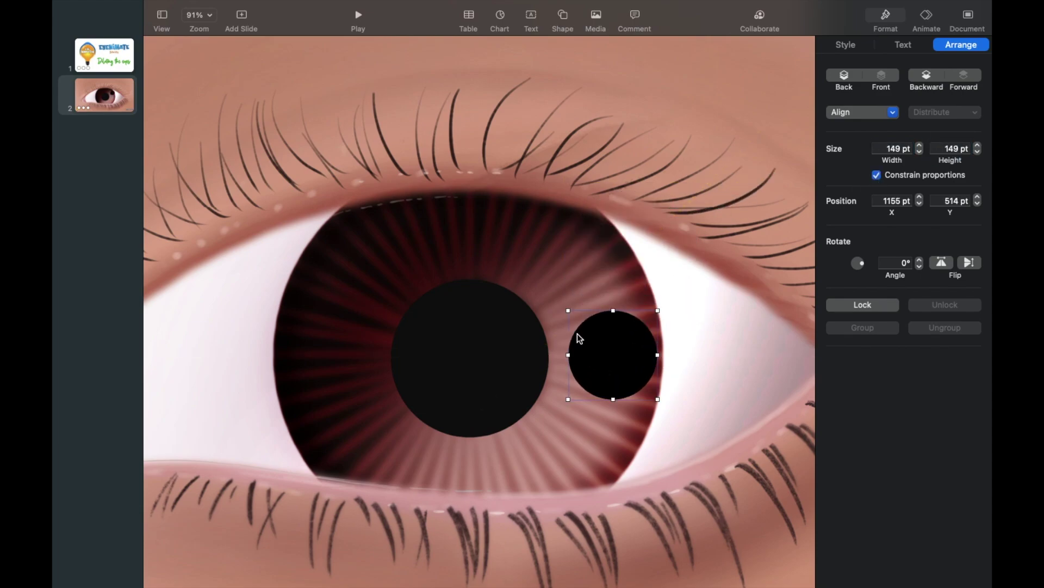
- Fill the circle with the pupil's black colour using the eyedropper and move it onto the pupil
left_click(846, 45)
left_click(862, 228)
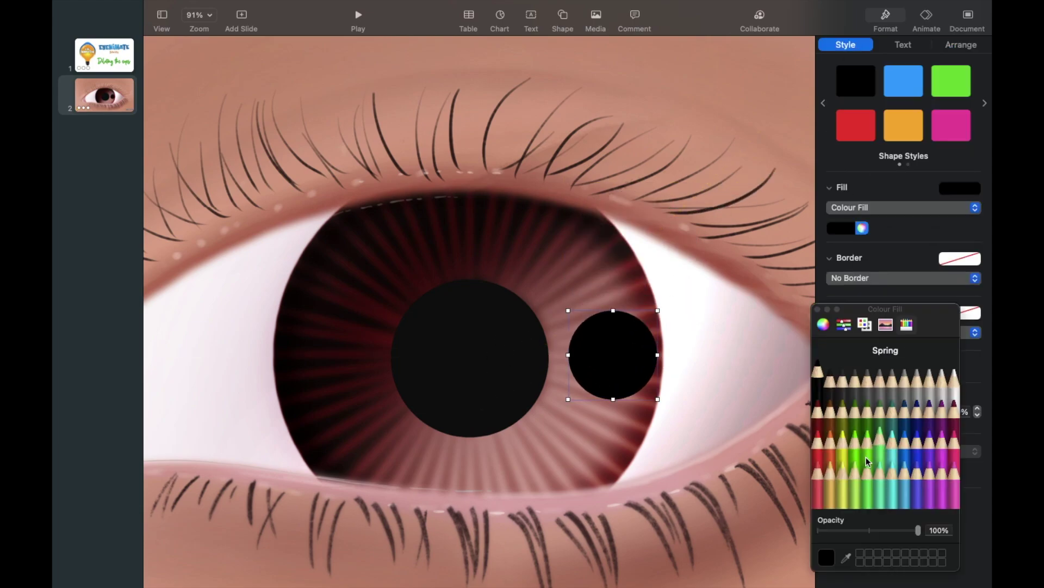
left_click(847, 560)
left_click(514, 375)
mouse_move(632, 356)
left_mouse_down()
mouse_move(598, 356)
mouse_move(623, 356)
left_mouse_up()
- Duplicate slide 2 as slide 3 and centre the small black circle on the pupil
left_click(105, 95)
right_click(108, 154)
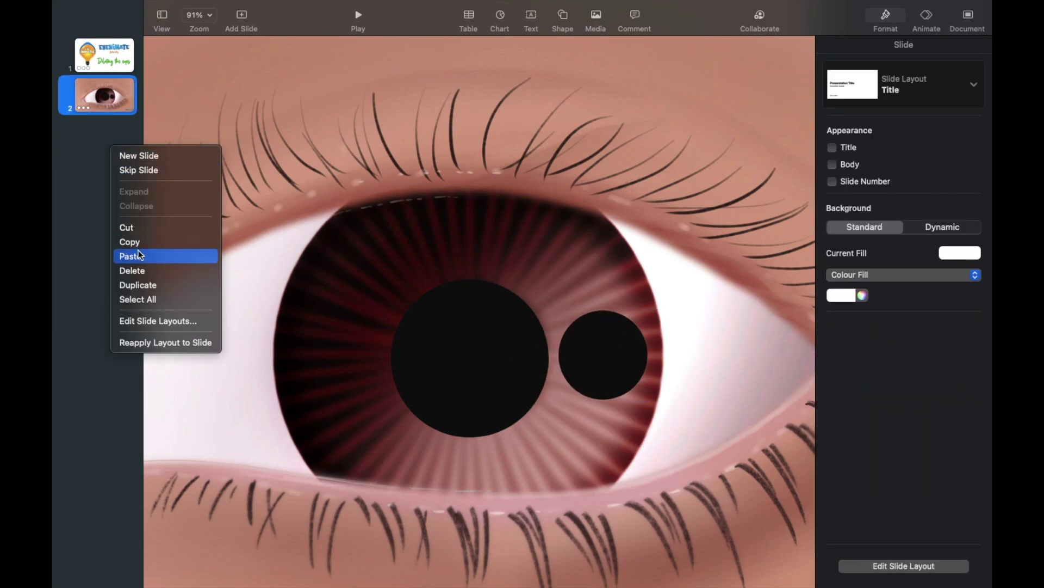
left_click(128, 240)
key("super+v")
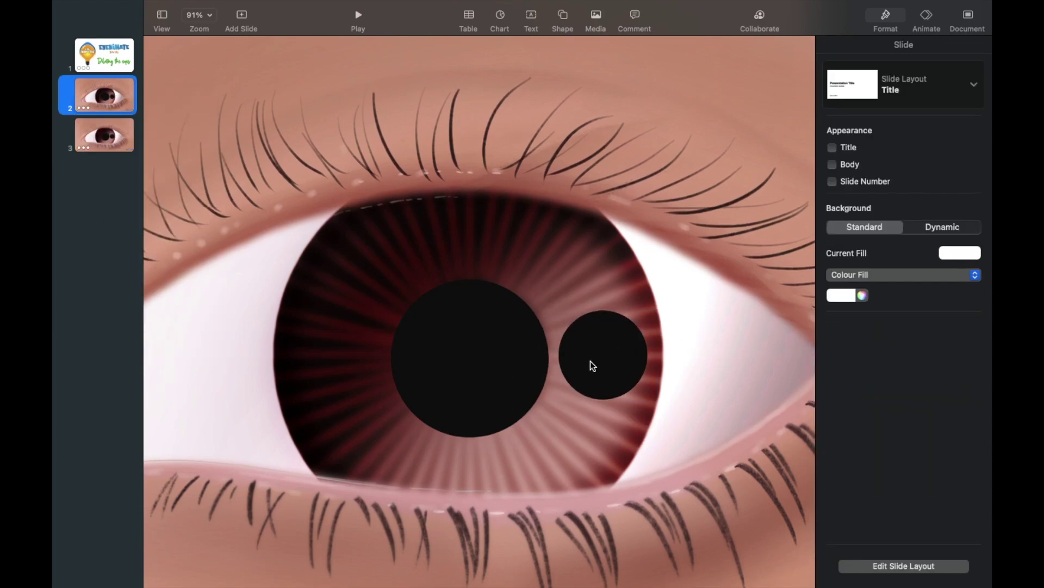
left_click(591, 365)
left_click_drag(595, 366, 464, 365)
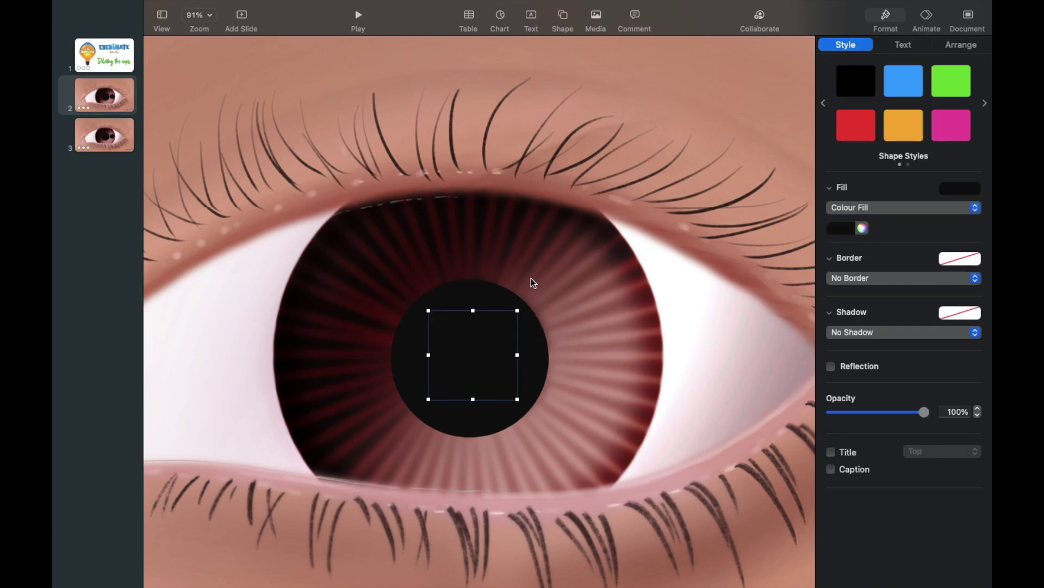
- On slide 3, enlarge the black circle toward 558 pt and move it over the pupil
left_click(107, 144)
left_click(592, 349)
mouse_move(560, 310)
left_mouse_down()
mouse_move(393, 152)
mouse_move(379, 69)
left_mouse_up()
left_click_drag(536, 287, 494, 352)
left_click_drag(474, 460, 472, 516)
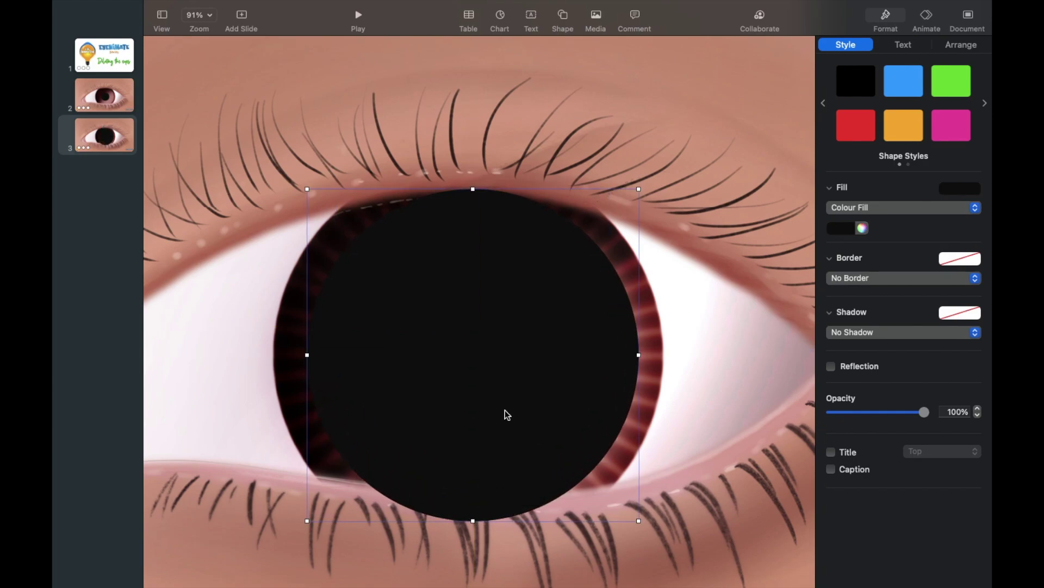
left_click_drag(505, 415, 585, 294)
- Adjust the circle's layering with Back and Front, then position it over the iris
left_click(961, 46)
left_click(845, 75)
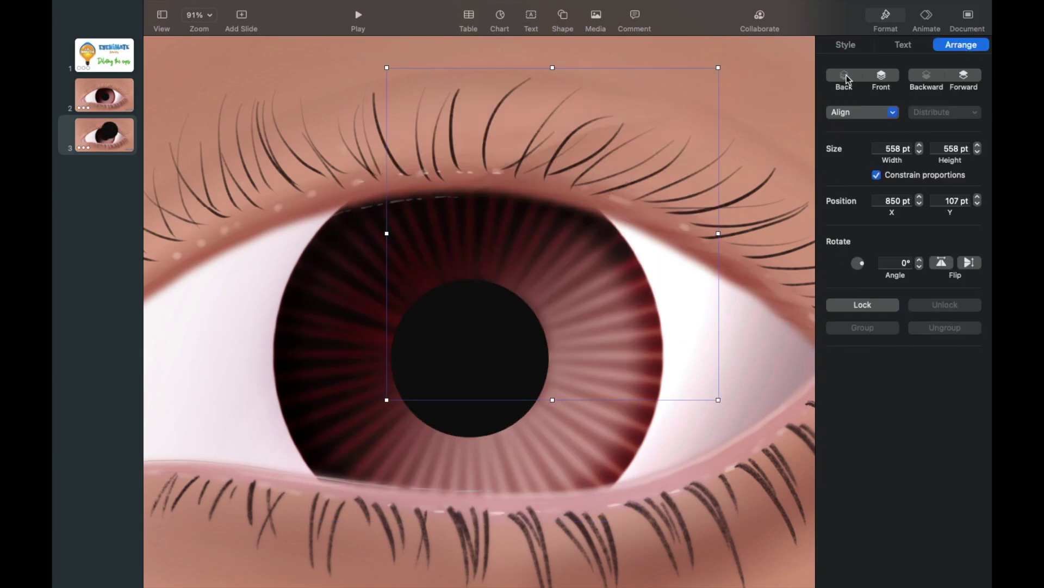
left_click(964, 76)
left_click_drag(593, 265, 513, 390)
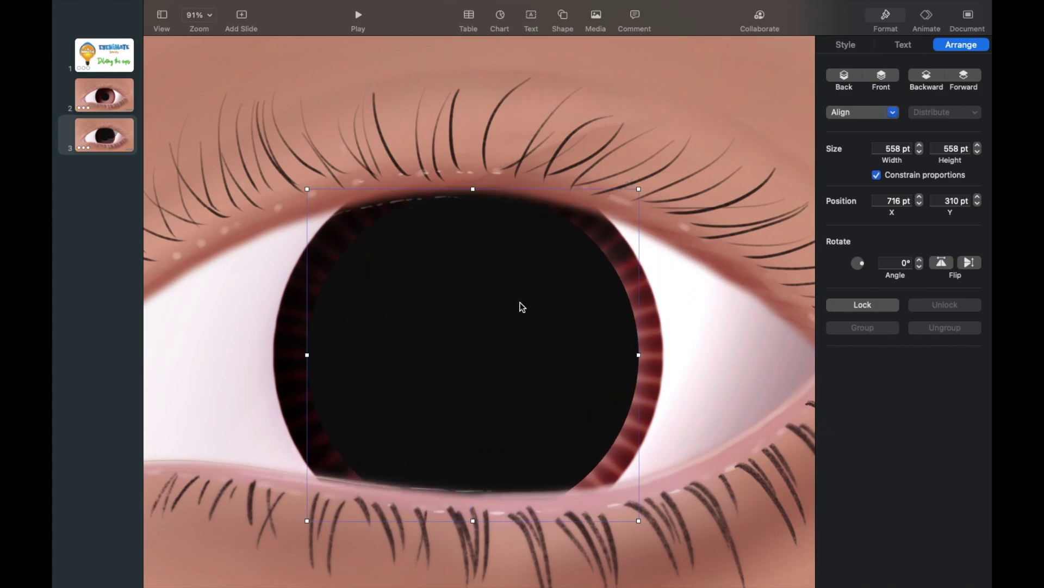
scroll(520, 306, "down", 5)
- Select slides 2 and 3, then add a Magic Move transition with a 5-second duration
left_click(115, 107)
left_click(113, 140, "shift")
left_click(928, 18)
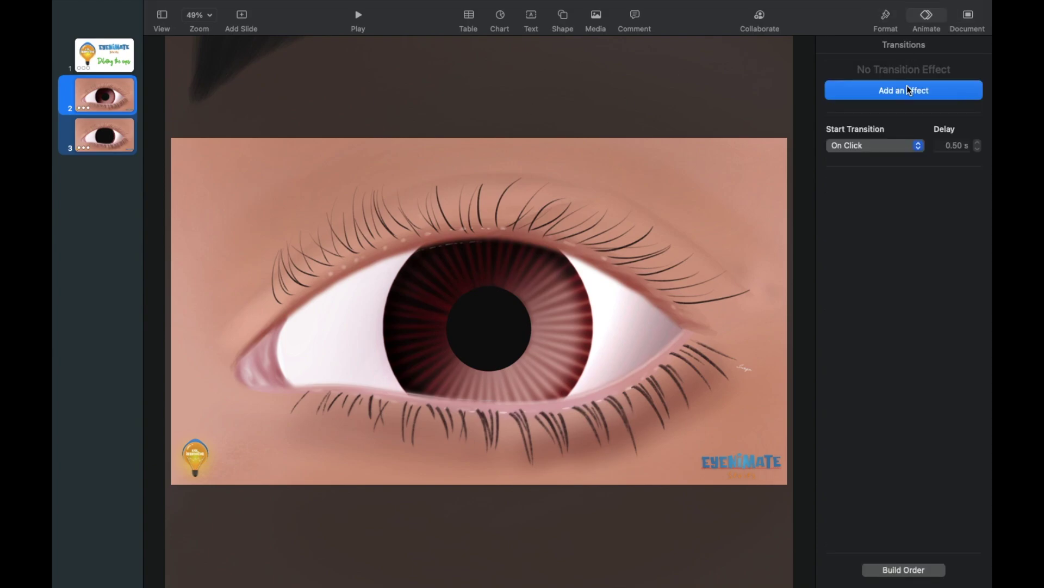
left_click(906, 86)
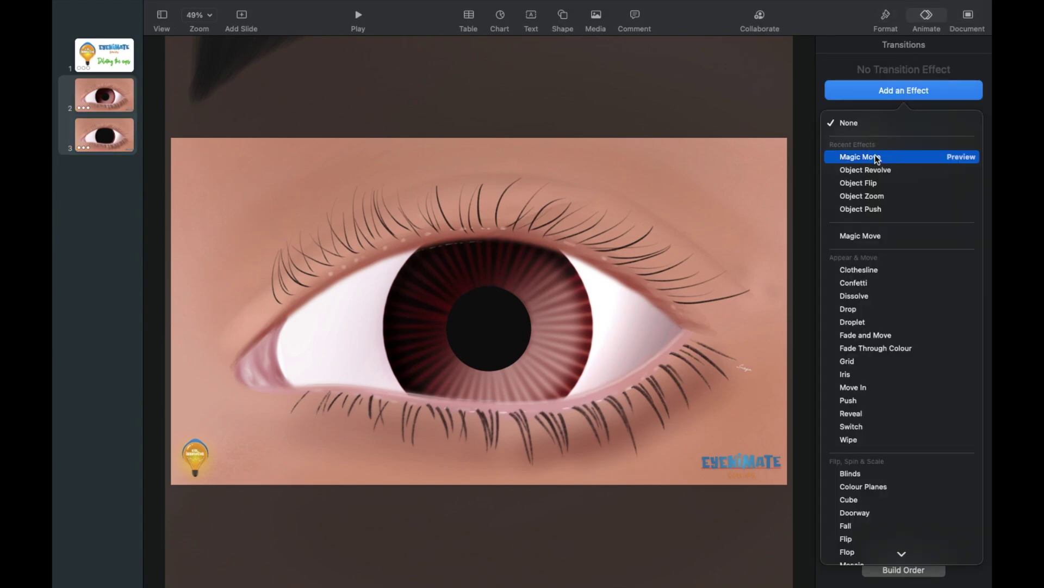
left_click(876, 157)
left_click(979, 143)
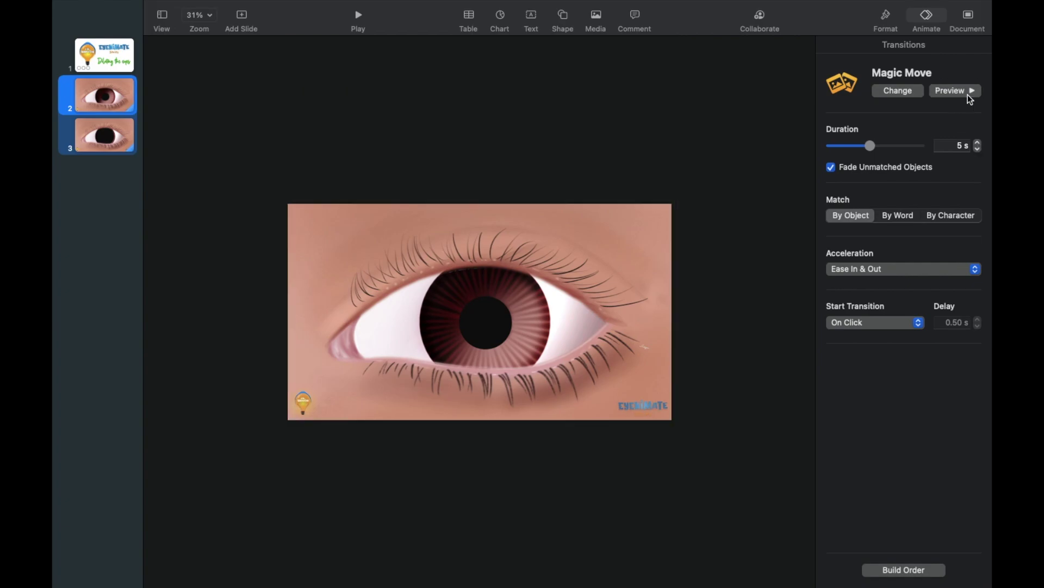
- Preview the 5-second Magic Move transition from slide 2 to slide 3
left_click(970, 98)
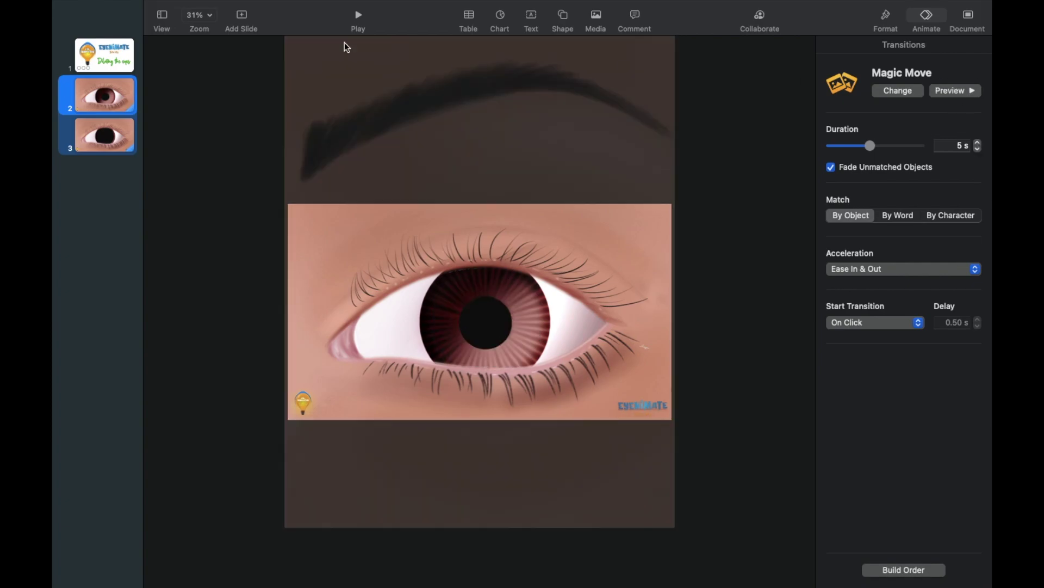